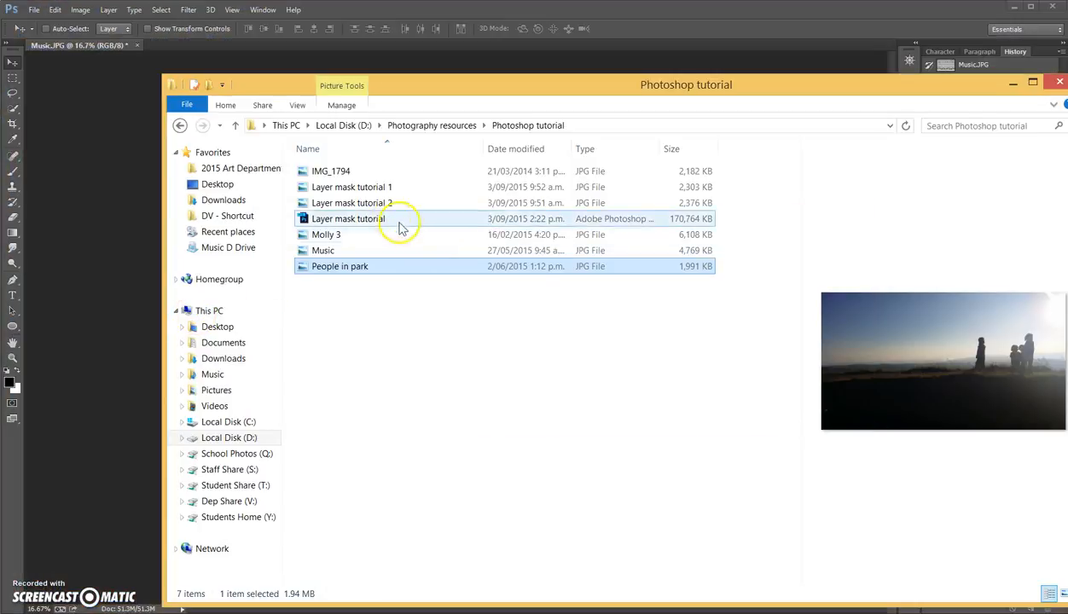
Place the People in park photo into the Music document and scale it to about 150% so it covers the whole canvas
left_click_drag(299, 264, 169, 269)
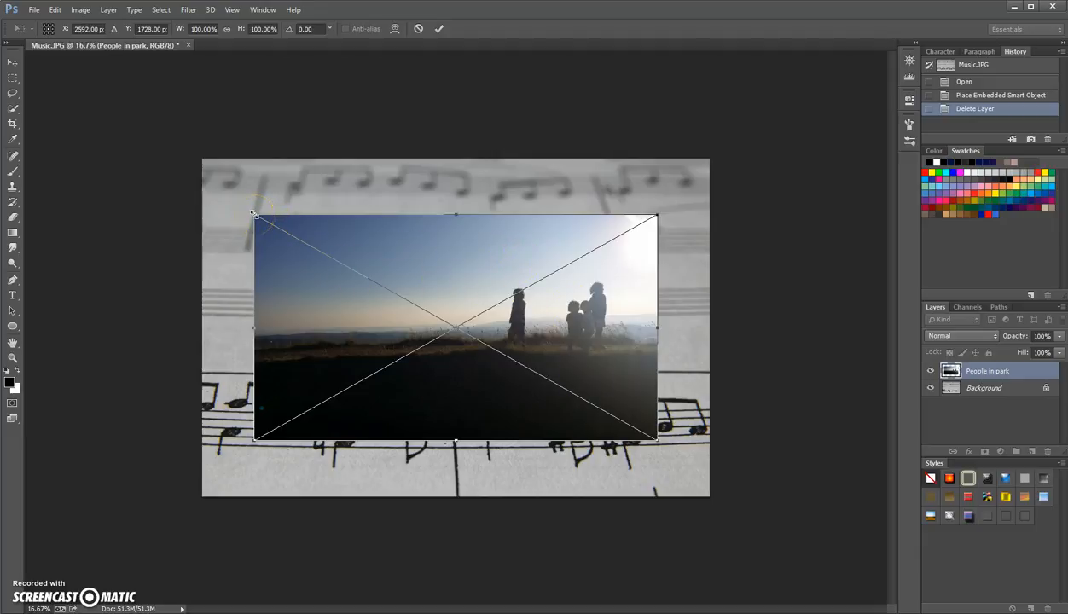
left_click_drag(253, 214, 149, 173)
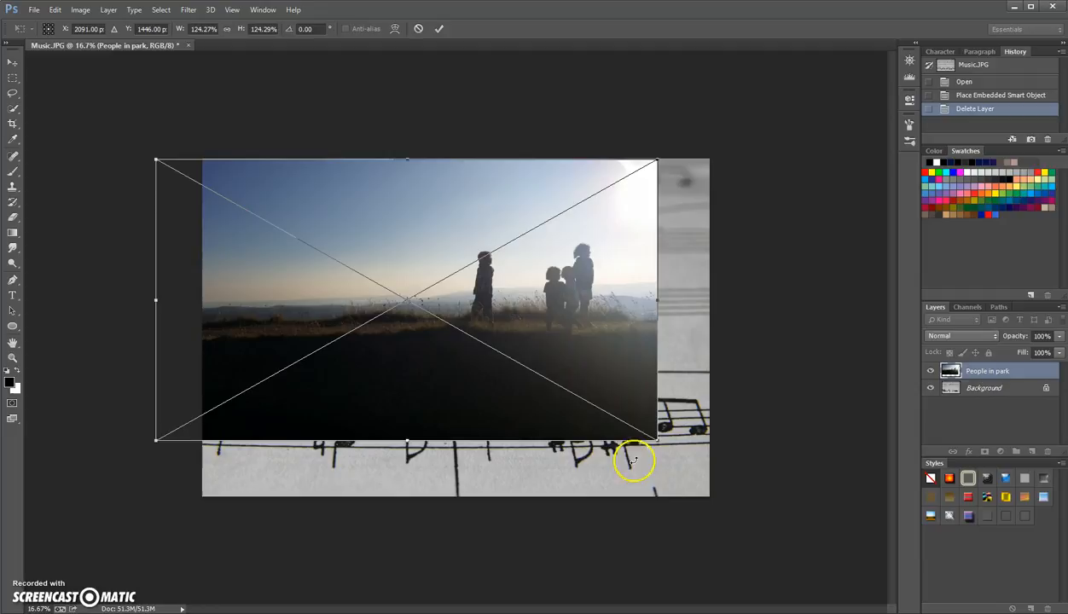
left_click_drag(656, 440, 763, 495)
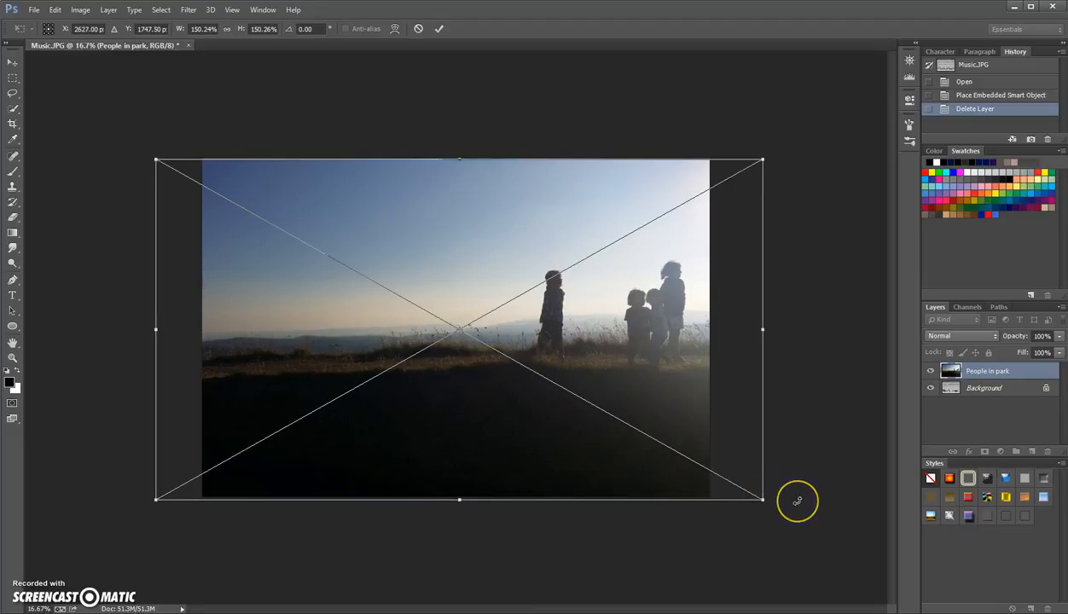
key("Return")
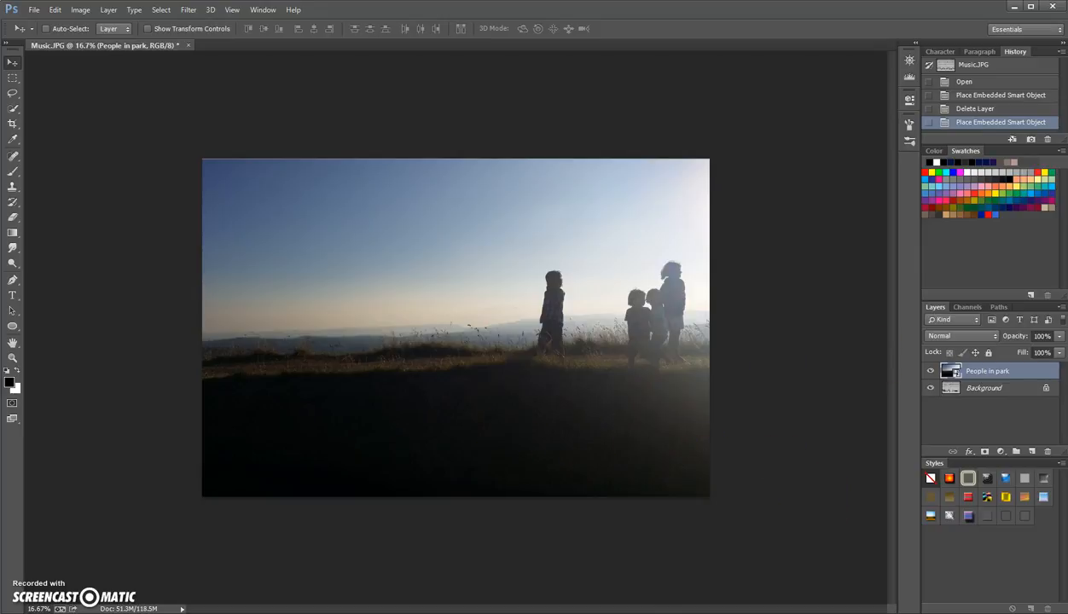
Toggle the People in park layer's visibility off and on, and try its opacity at 52% before restoring 100%
left_click(930, 372)
left_click(931, 373)
left_click(1060, 341)
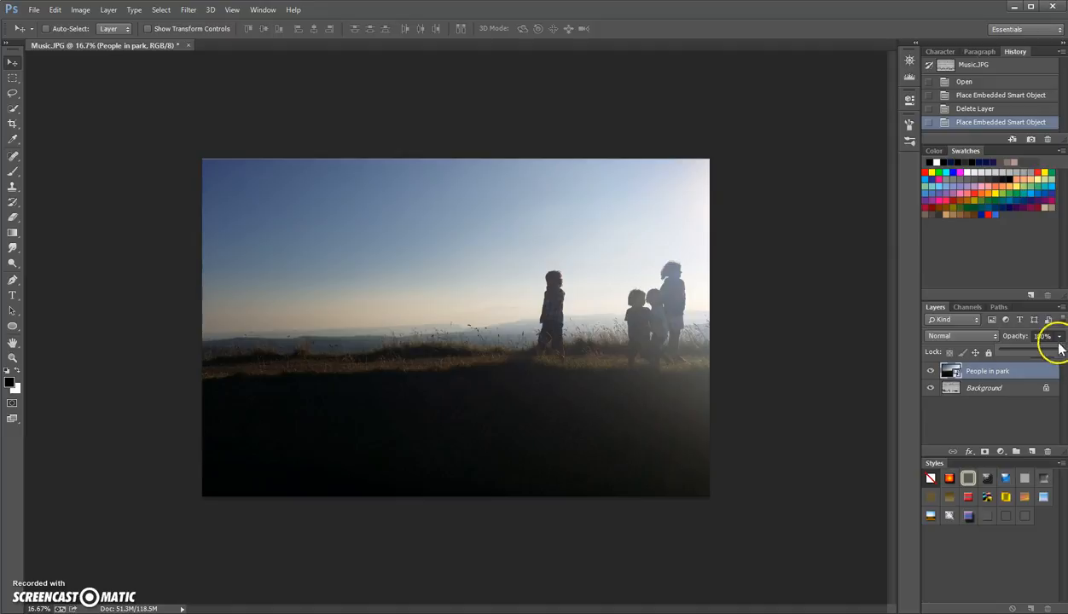
left_click_drag(1059, 351, 1032, 355)
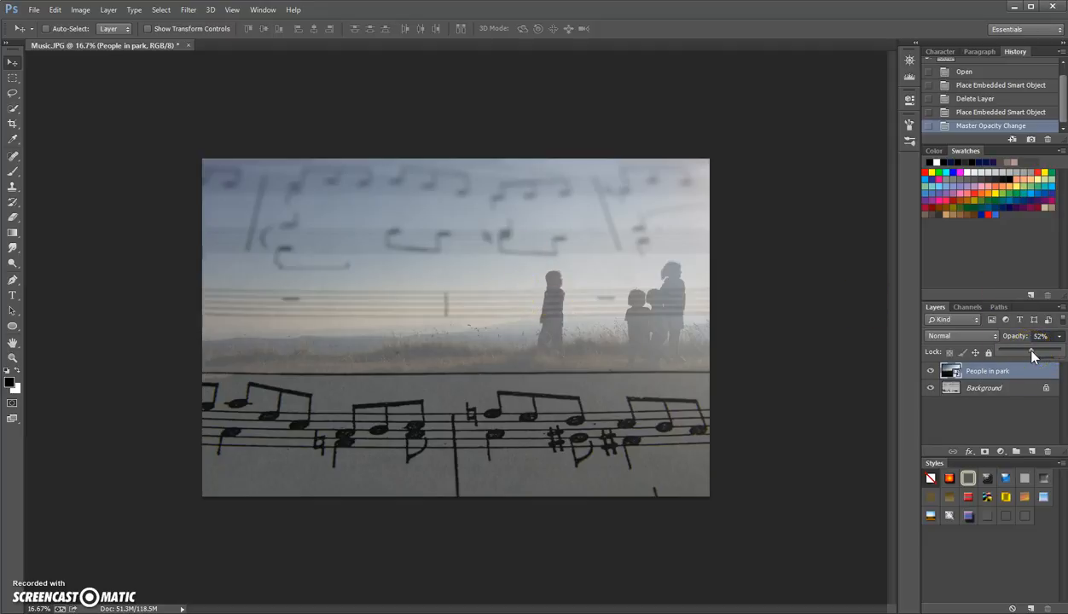
left_click_drag(1034, 356, 1061, 352)
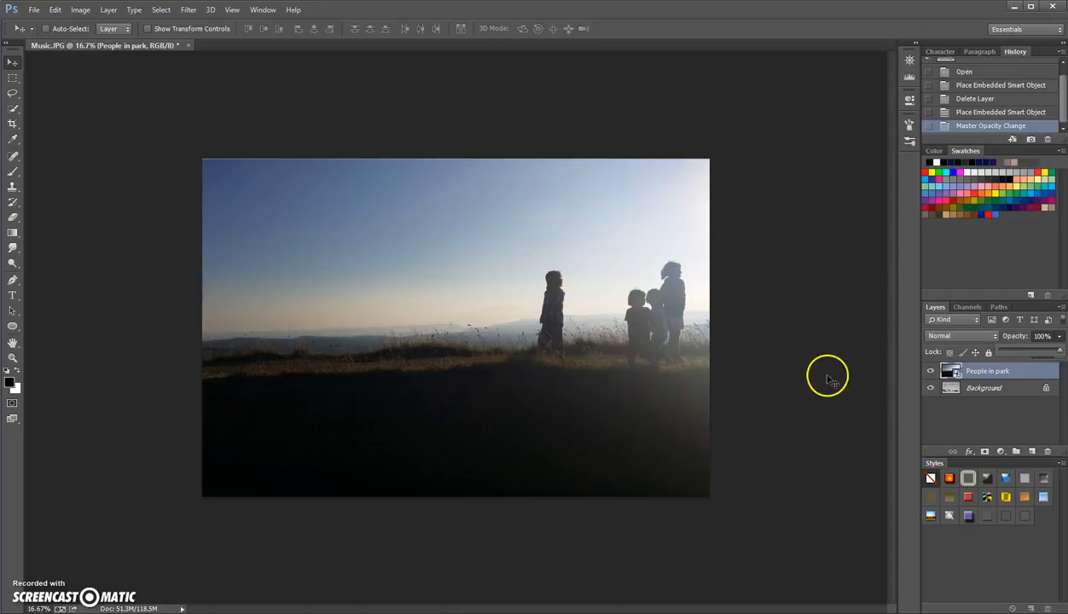
Try the Dissolve and Darken blend modes on the People in park layer
left_click(966, 337)
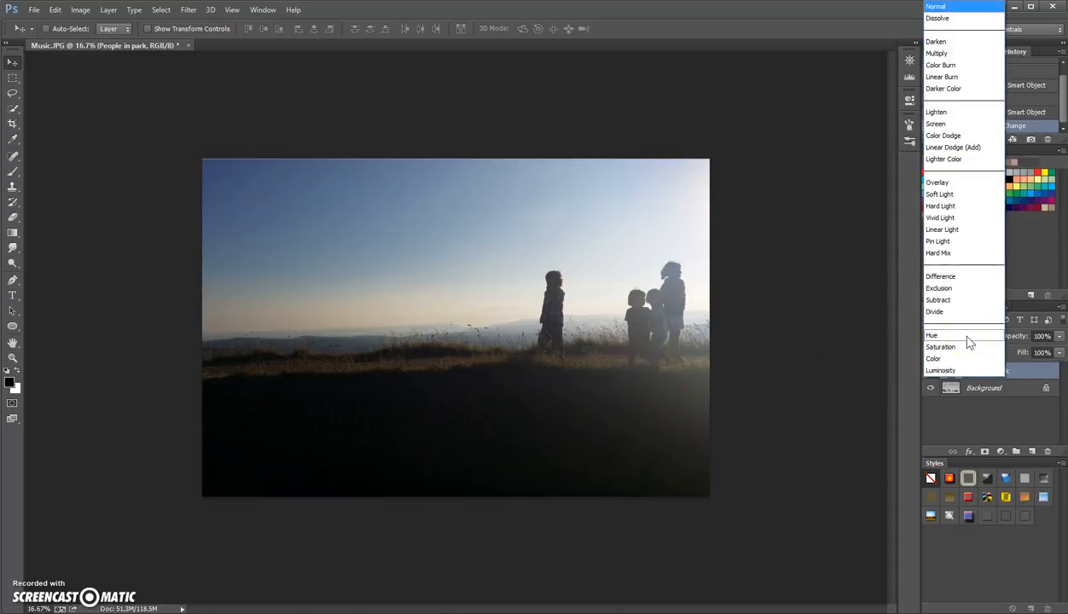
left_click(857, 341)
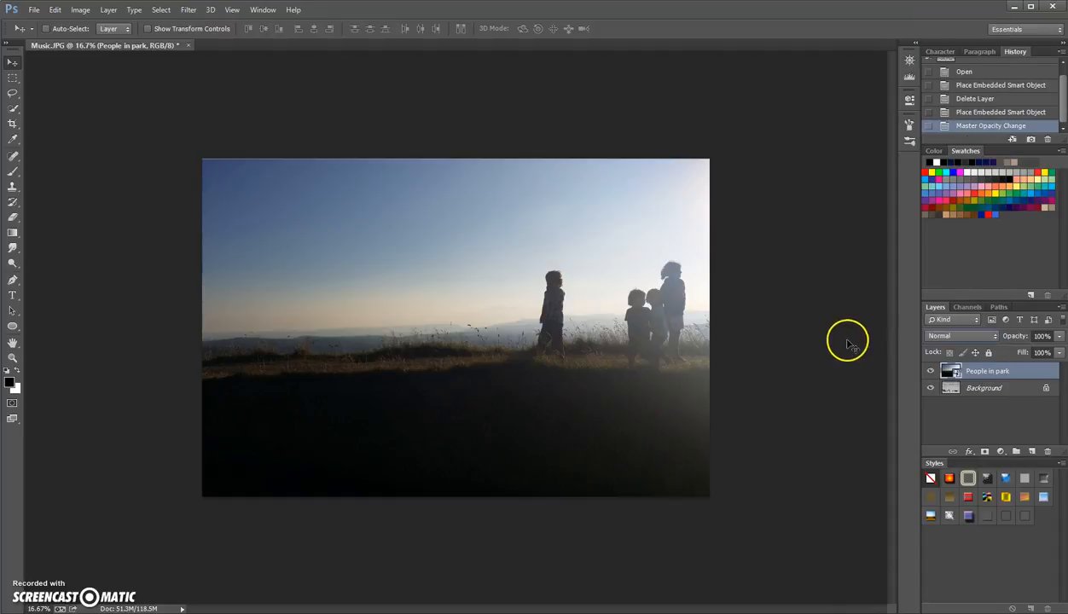
left_click(967, 338)
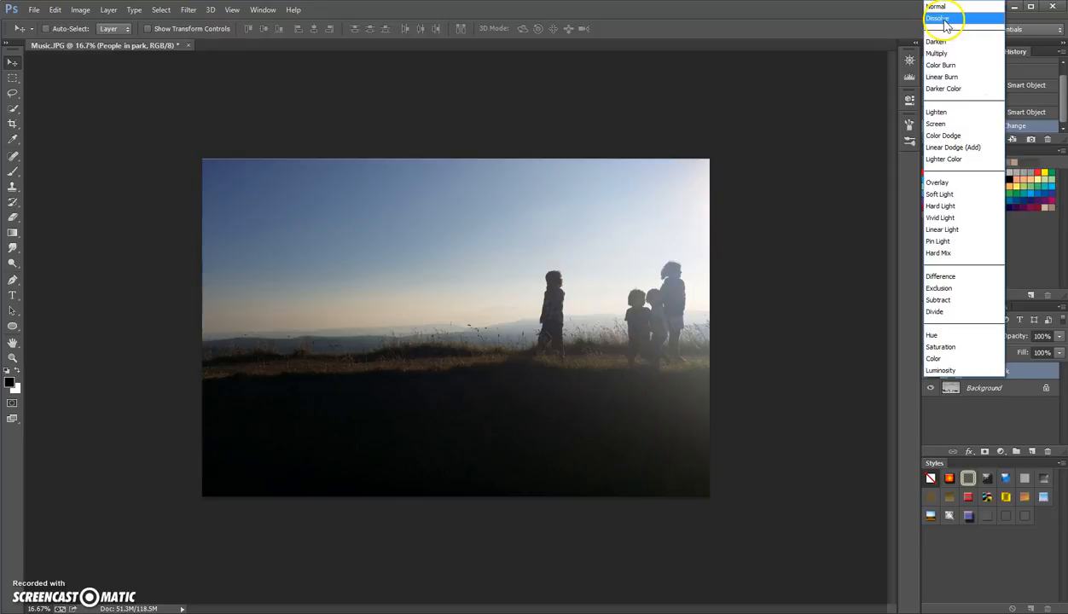
left_click(944, 21)
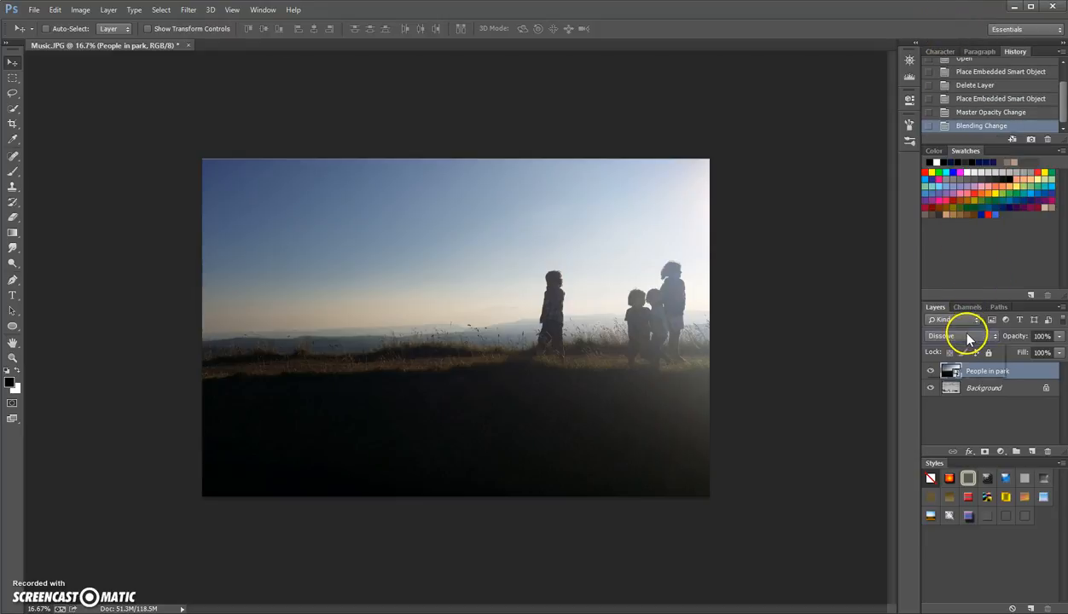
left_click(961, 337)
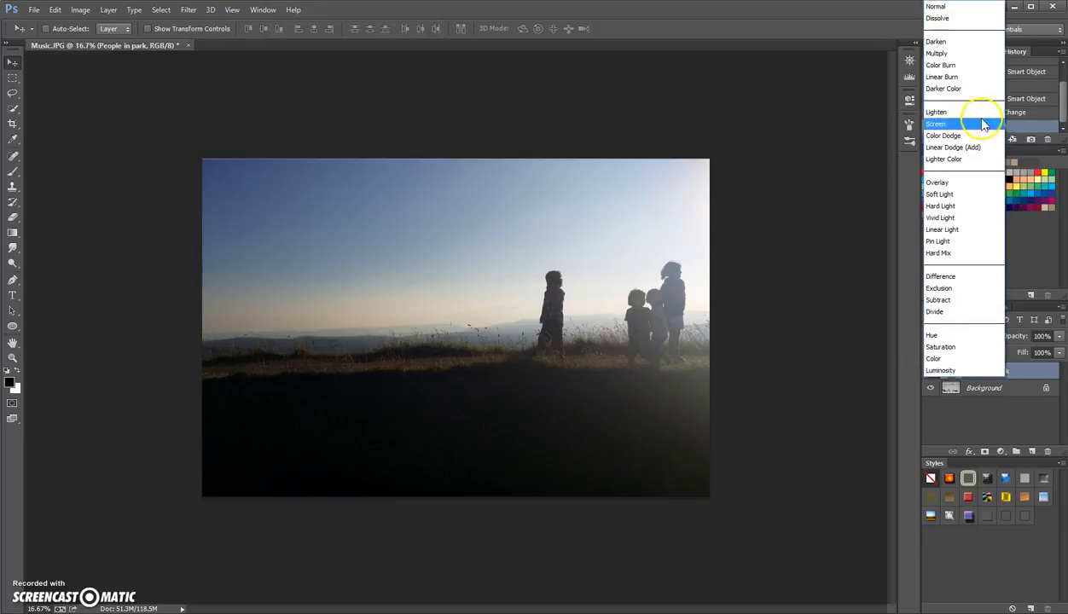
left_click(943, 42)
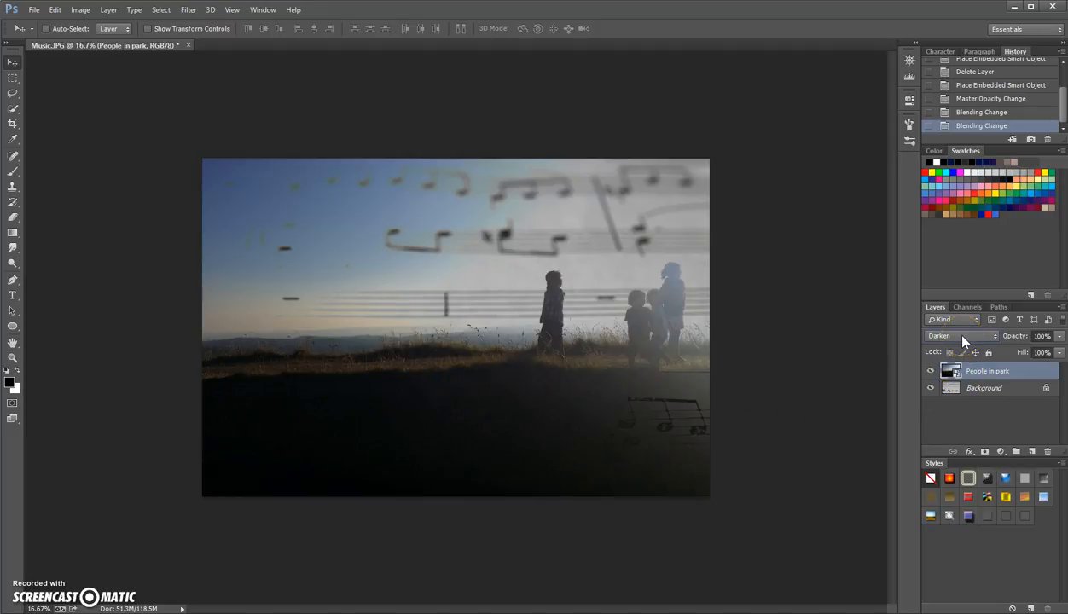
scroll(962, 338, "down", 1)
scroll(962, 338, "up", 1)
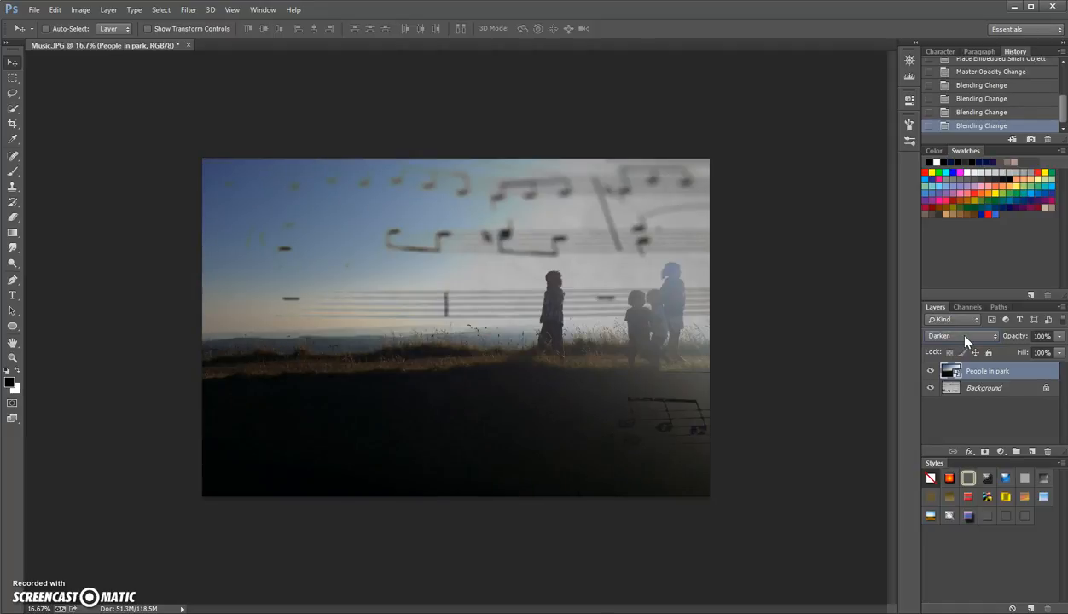
Preview the remaining darkening blend modes on the People in park layer, from Multiply through Color Burn and Linear Burn to Darker Color
key("shift+plus")
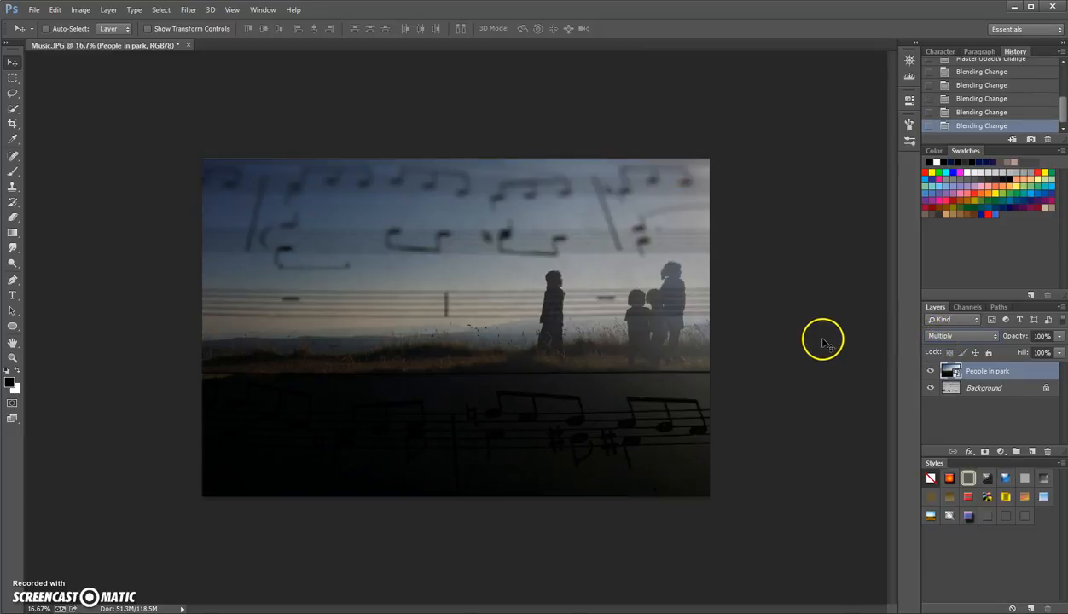
key("shift+plus")
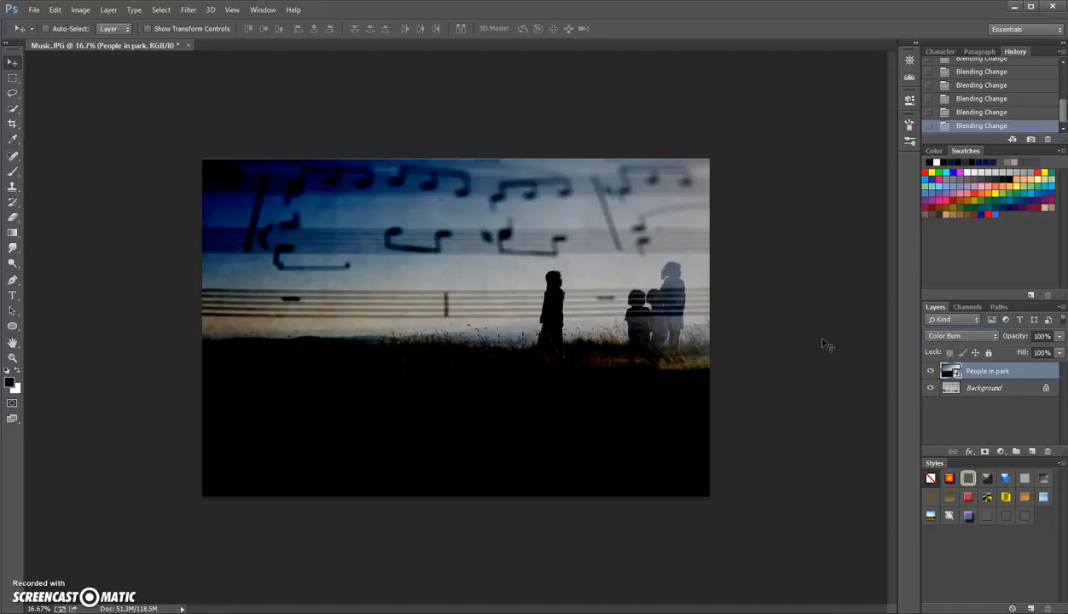
key("shift+plus")
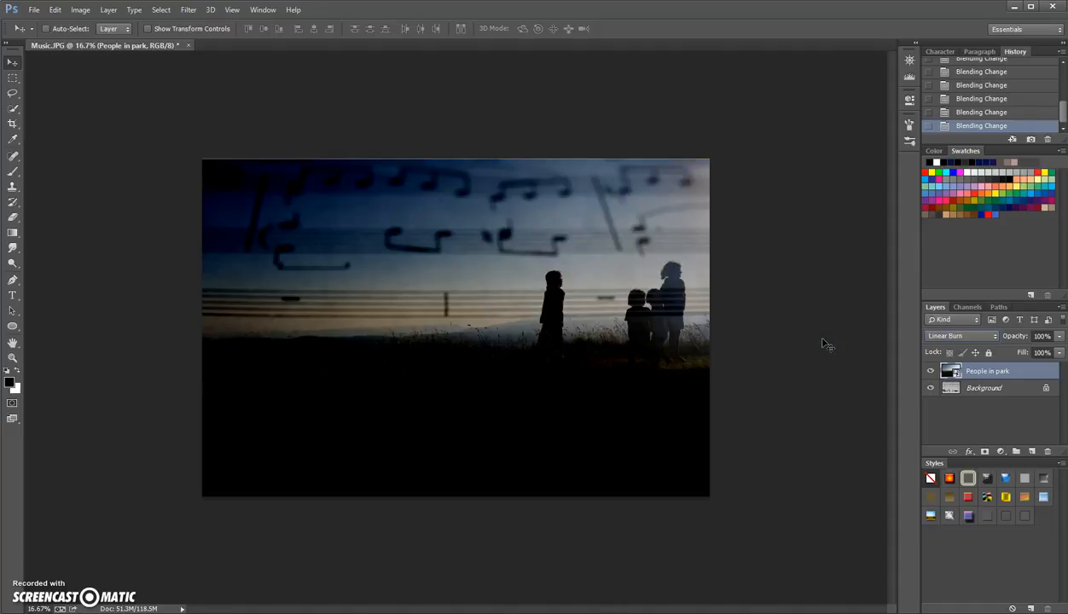
key("shift+plus")
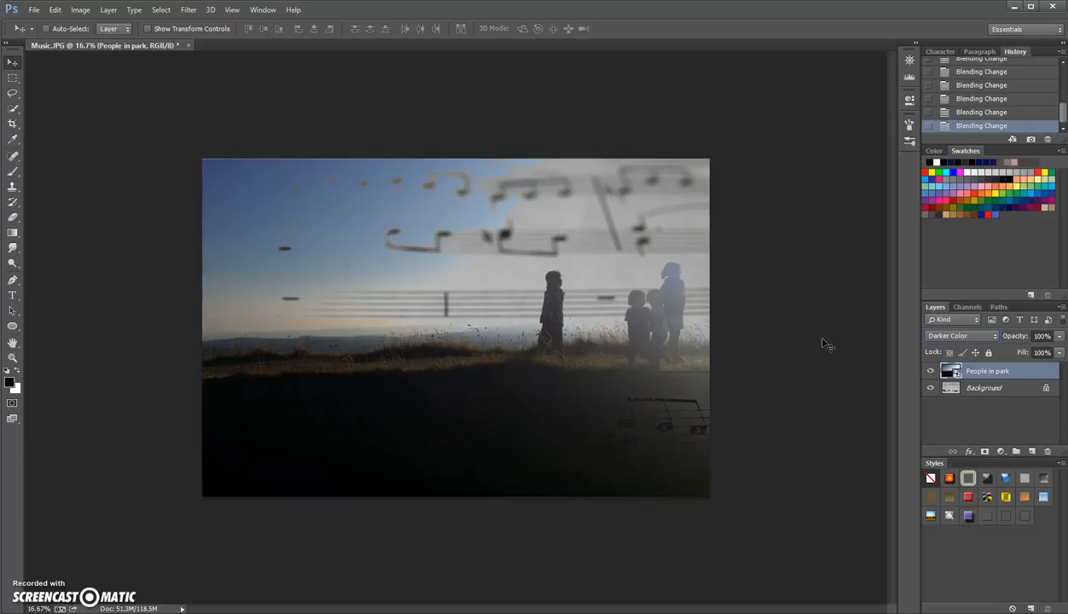
Cycle the People in park layer through the lightening blend modes, starting with Lighten, Screen and Color Dodge
key("shift+plus")
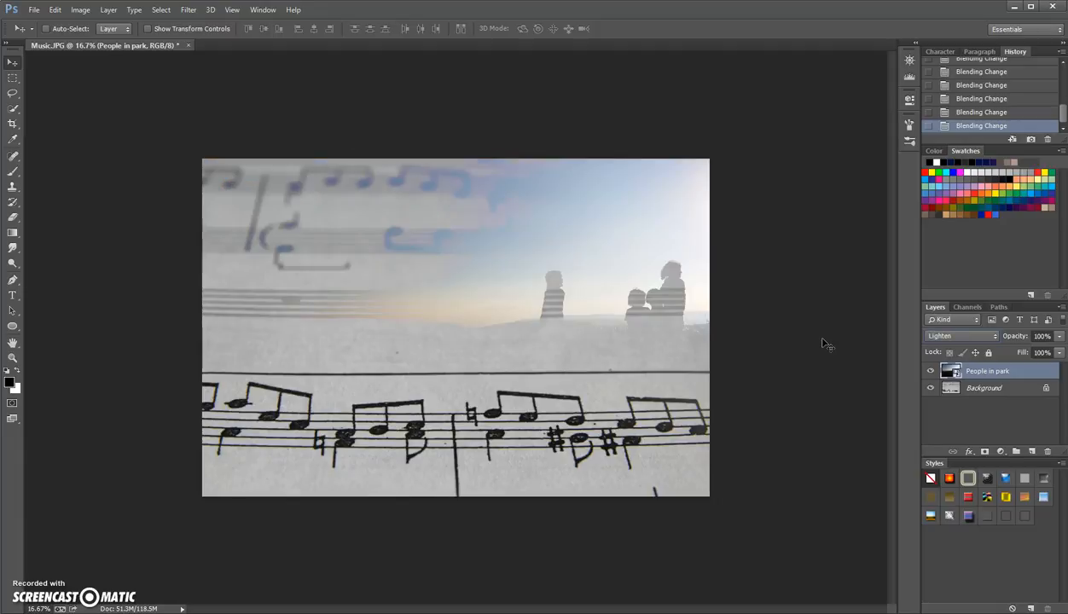
key("shift+plus")
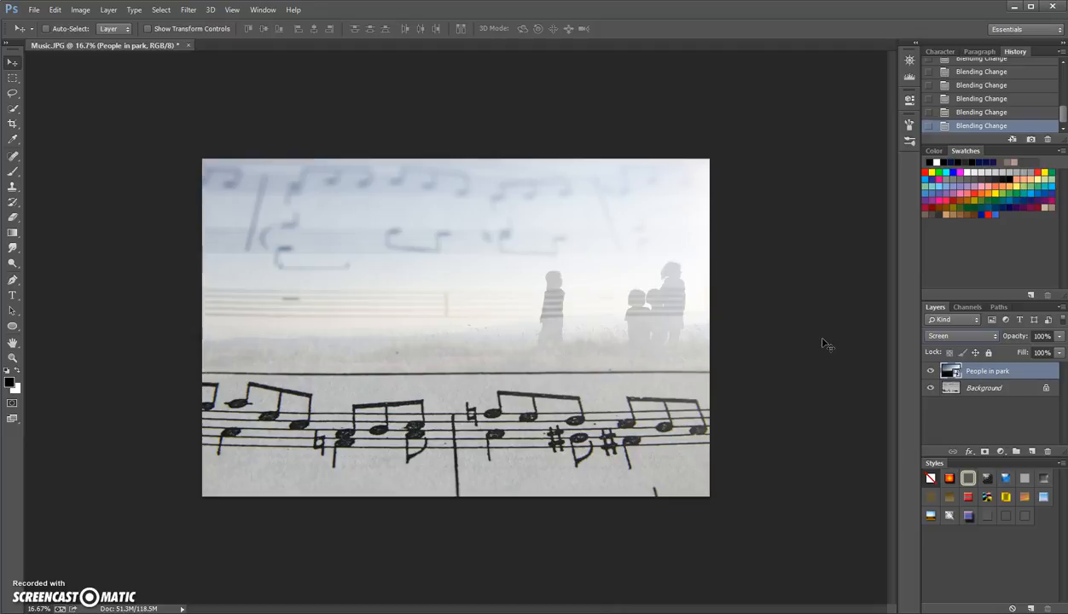
key("shift+plus")
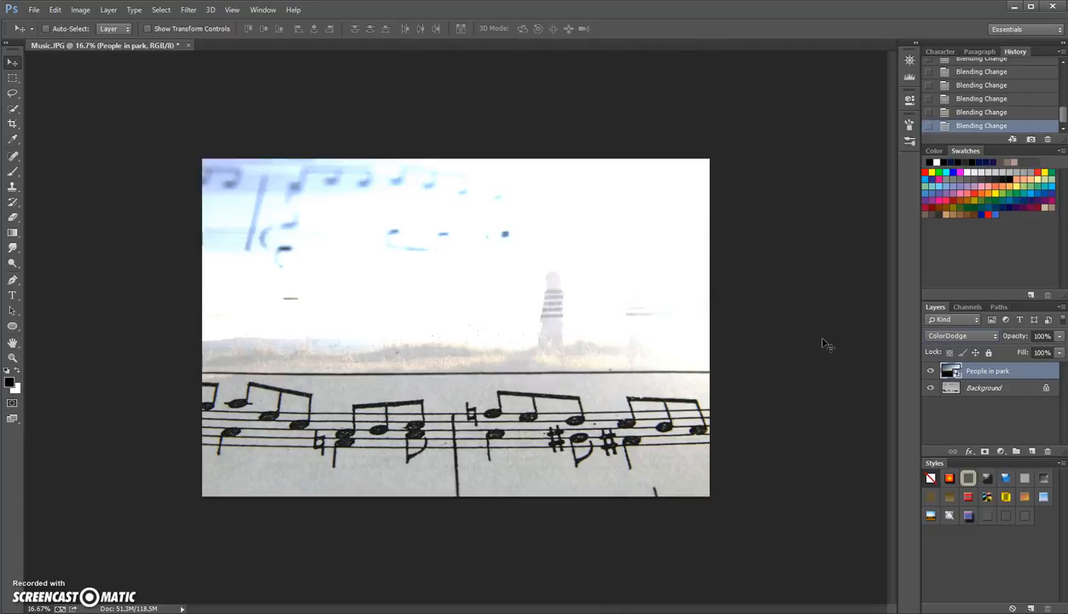
key("shift+plus")
key("shift+plus")
Try the contrast blend modes on the People in park layer one by one, from Overlay to Hard Mix
key("shift+plus")
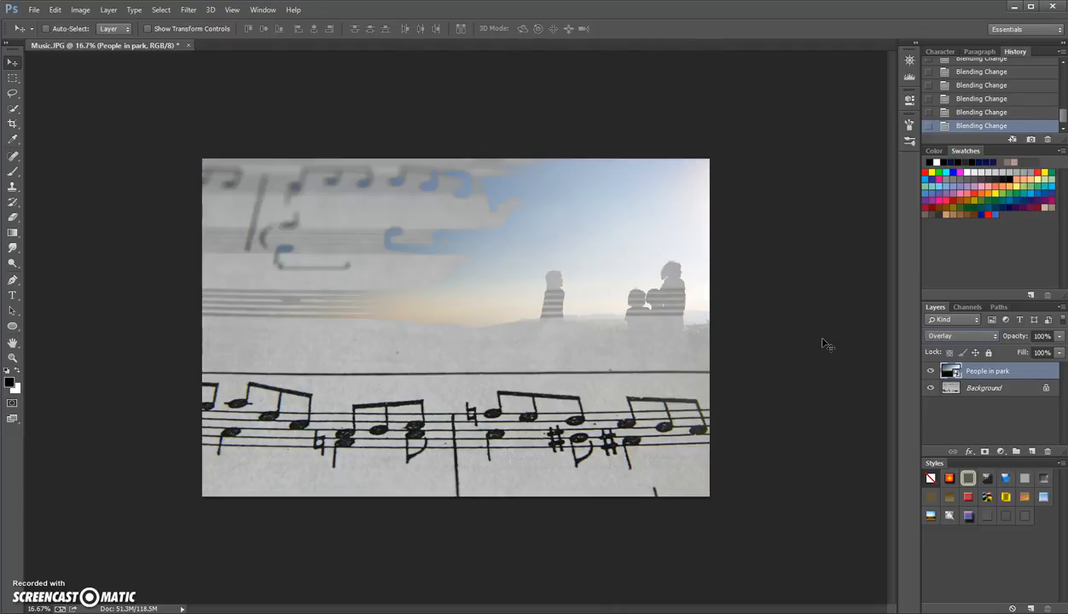
key("shift+plus")
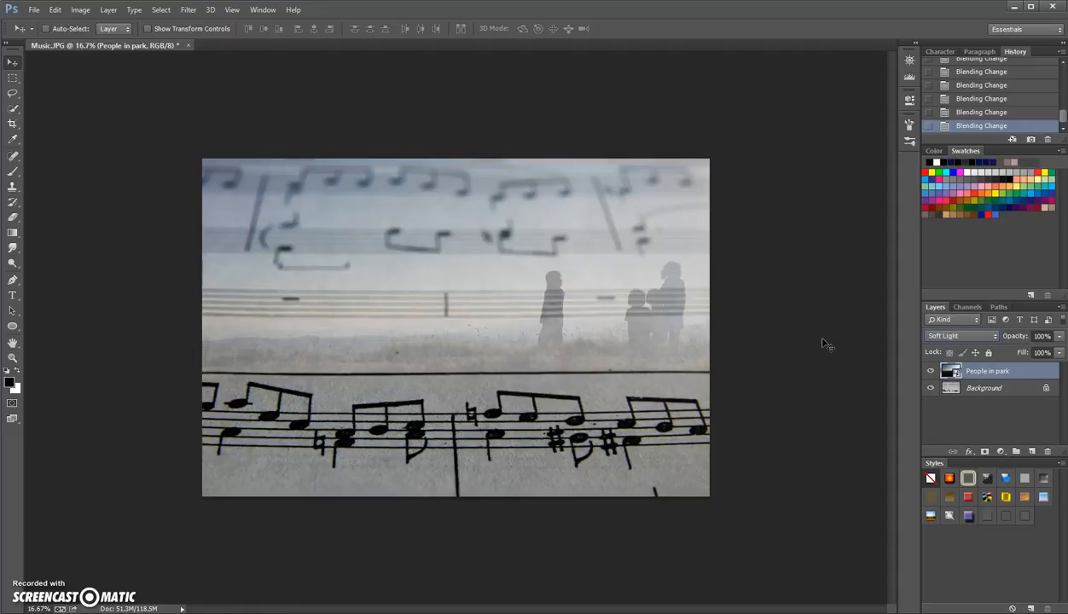
key("shift+plus")
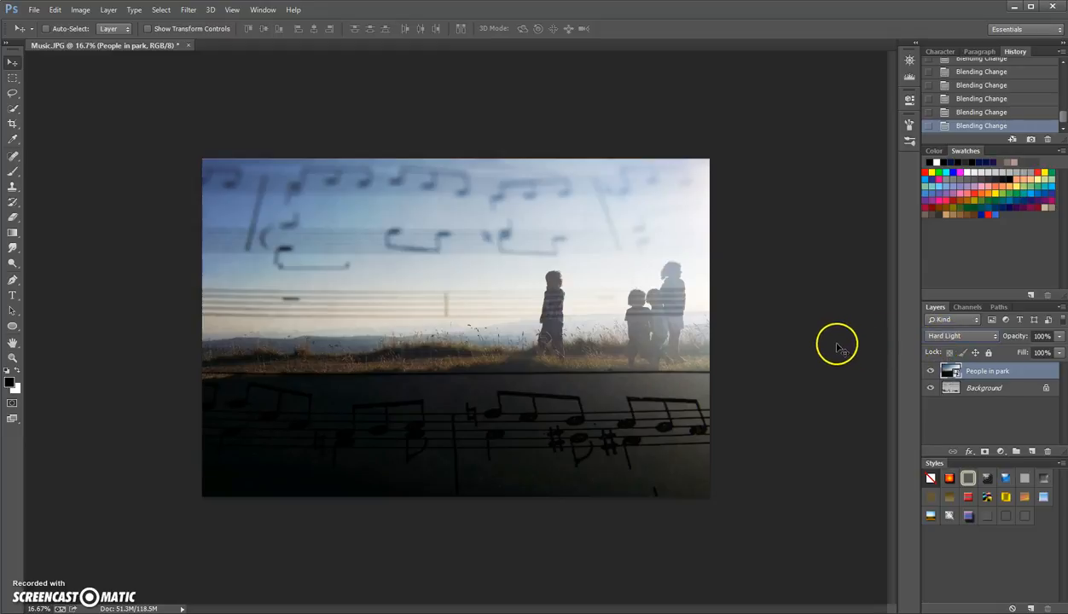
key("shift+plus")
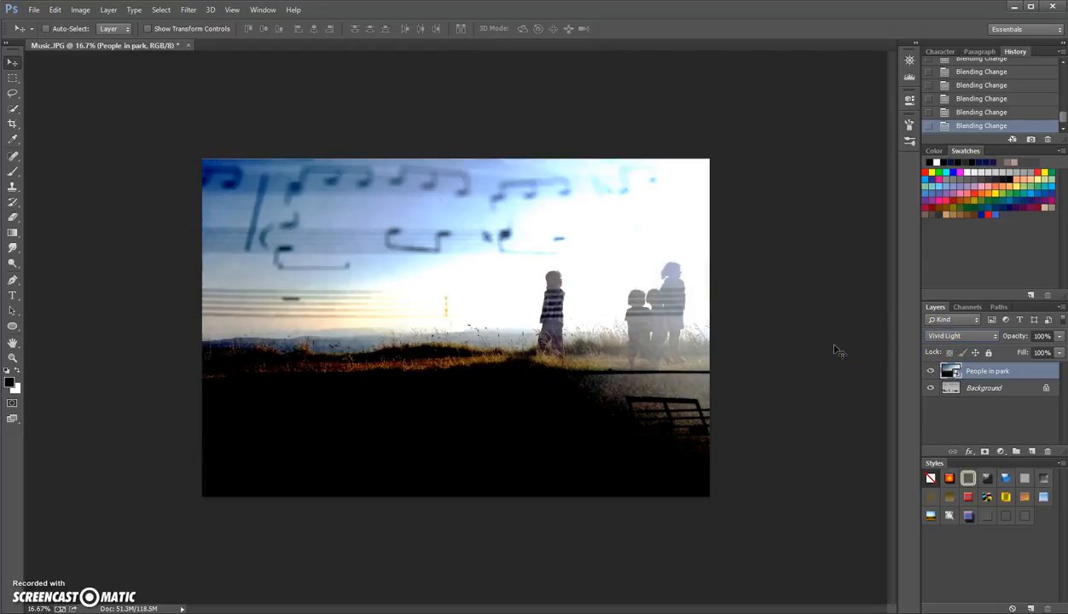
key("shift+plus")
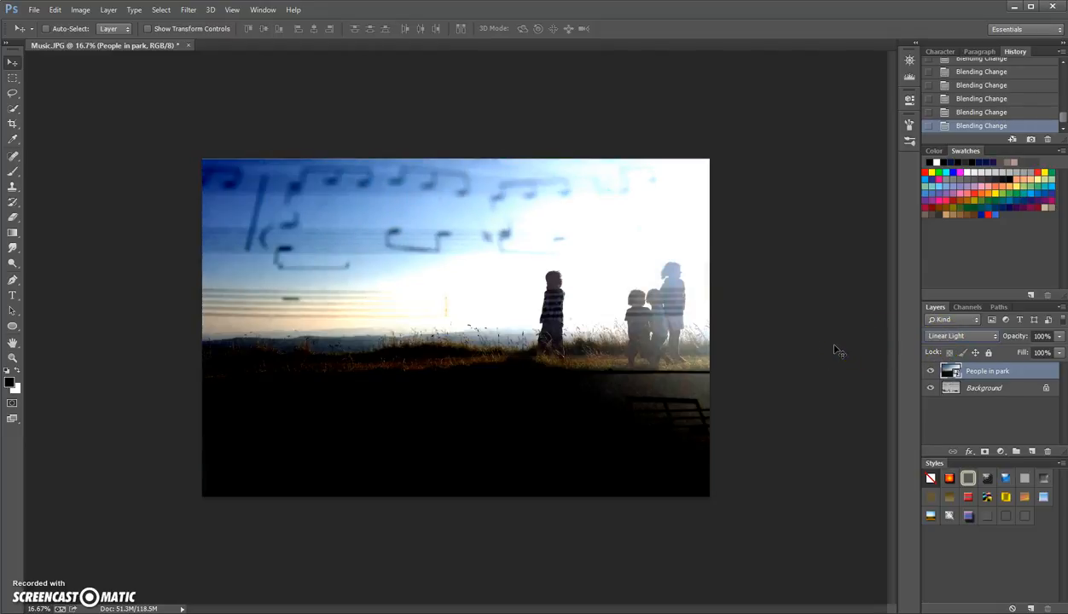
key("shift+plus")
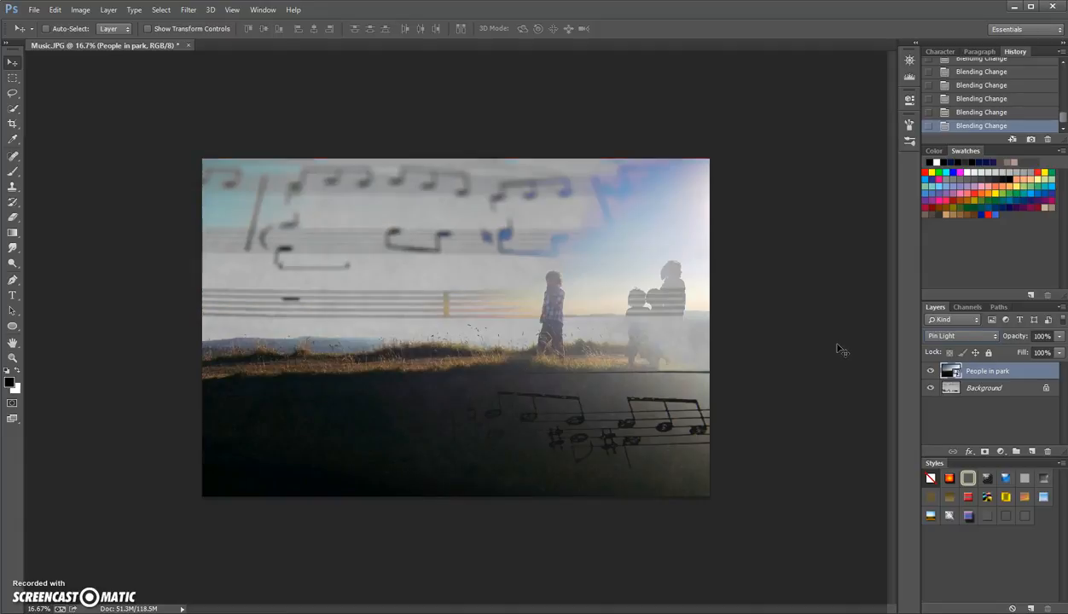
key("shift+plus")
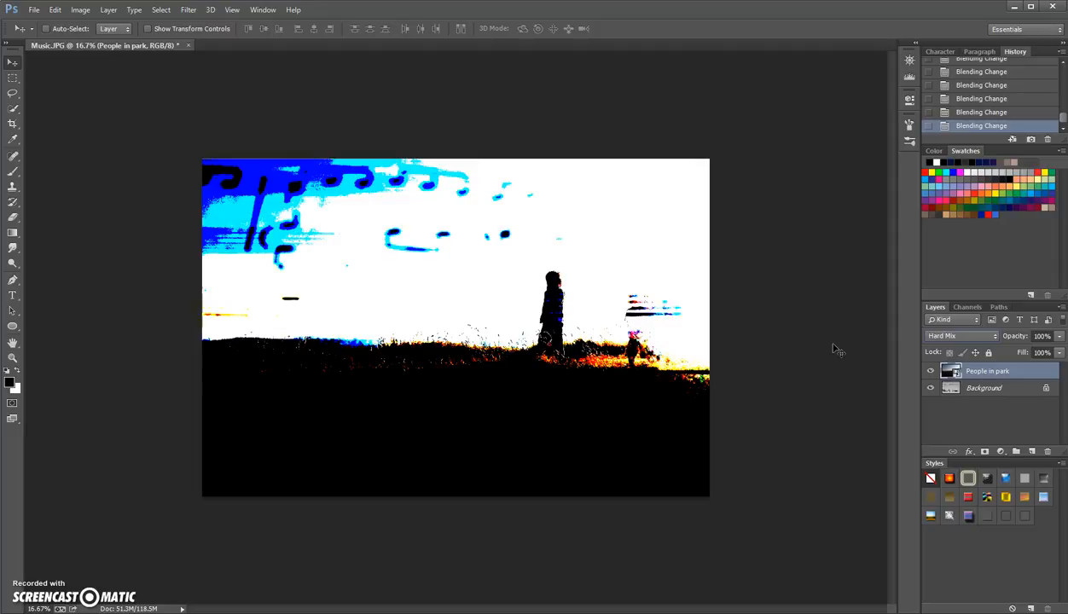
Step the People in park layer through the comparative and color blend modes, from Difference to Luminosity
key("shift+plus")
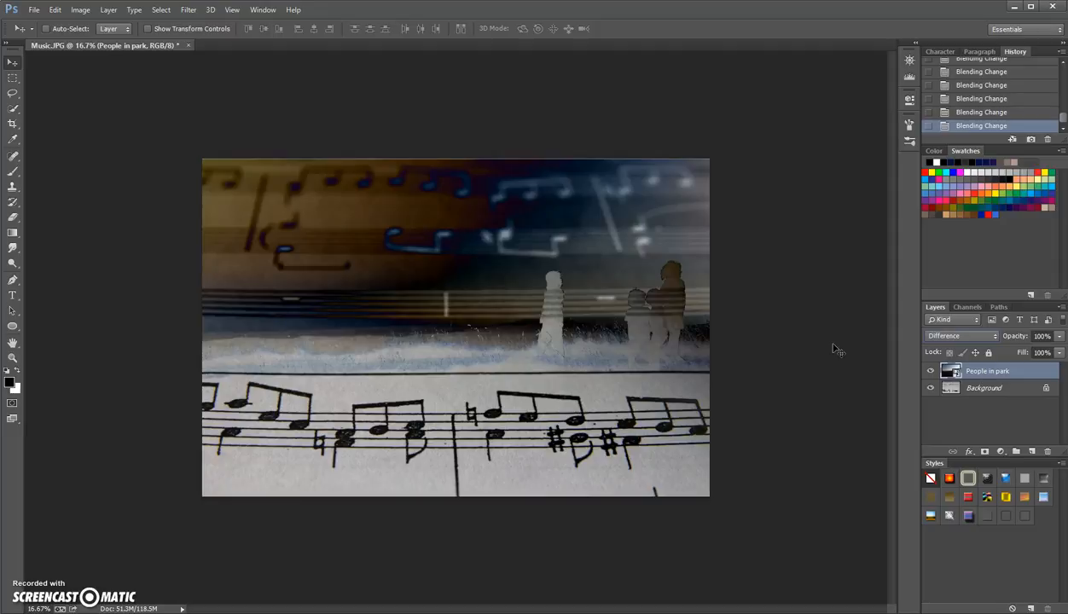
key("shift+plus")
key("shift+plus")
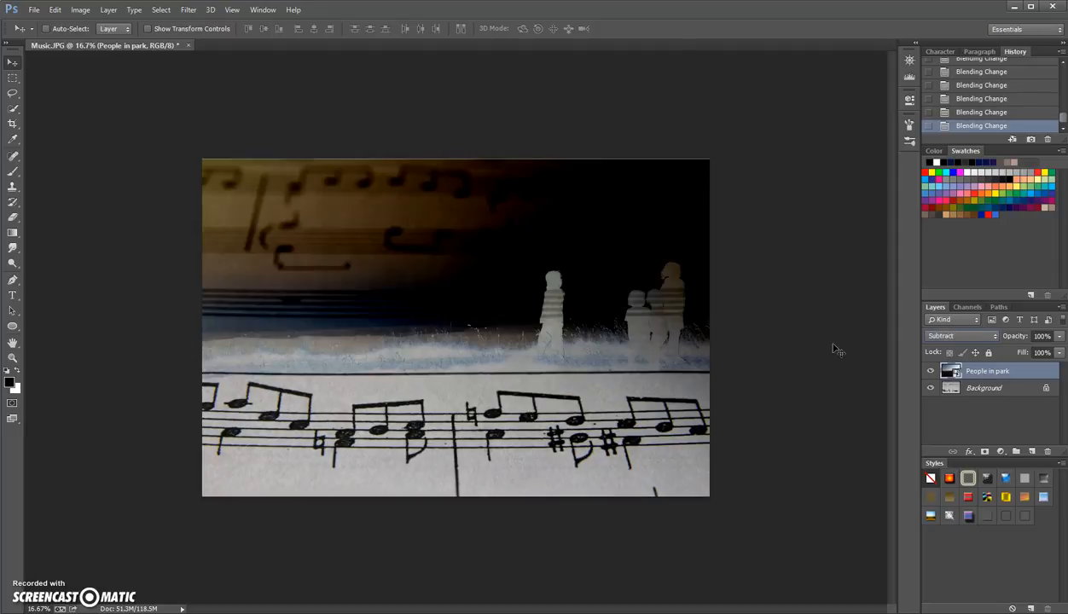
key("shift+plus")
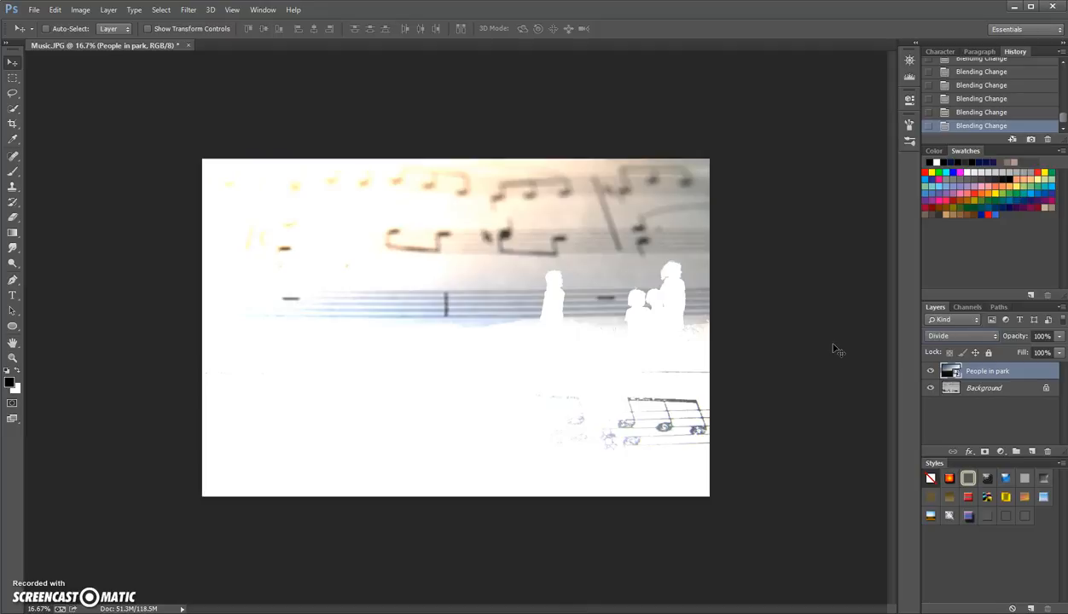
key("shift+plus")
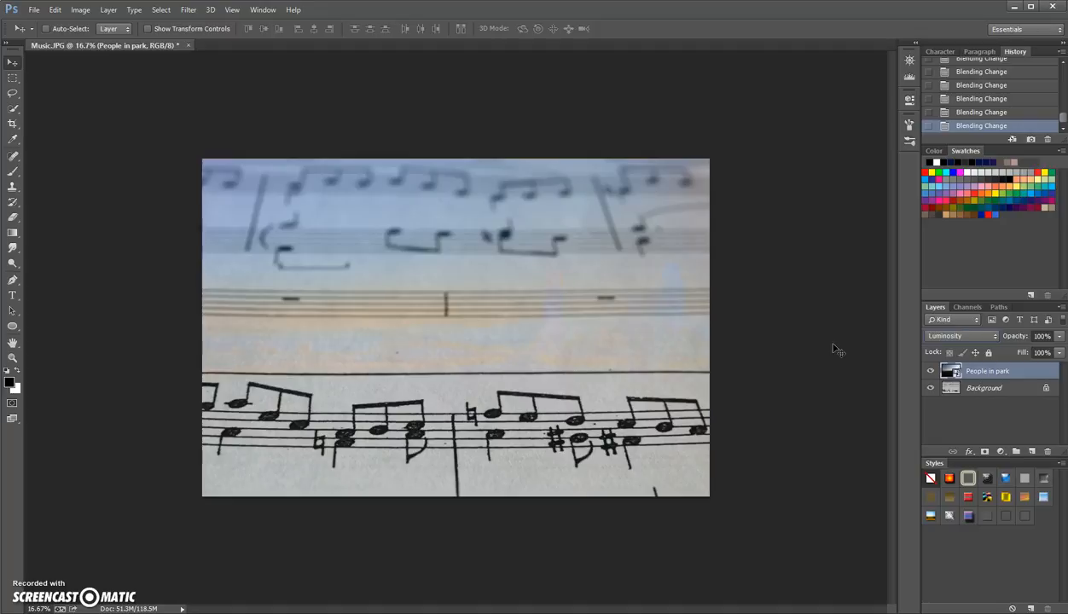
key("shift+plus")
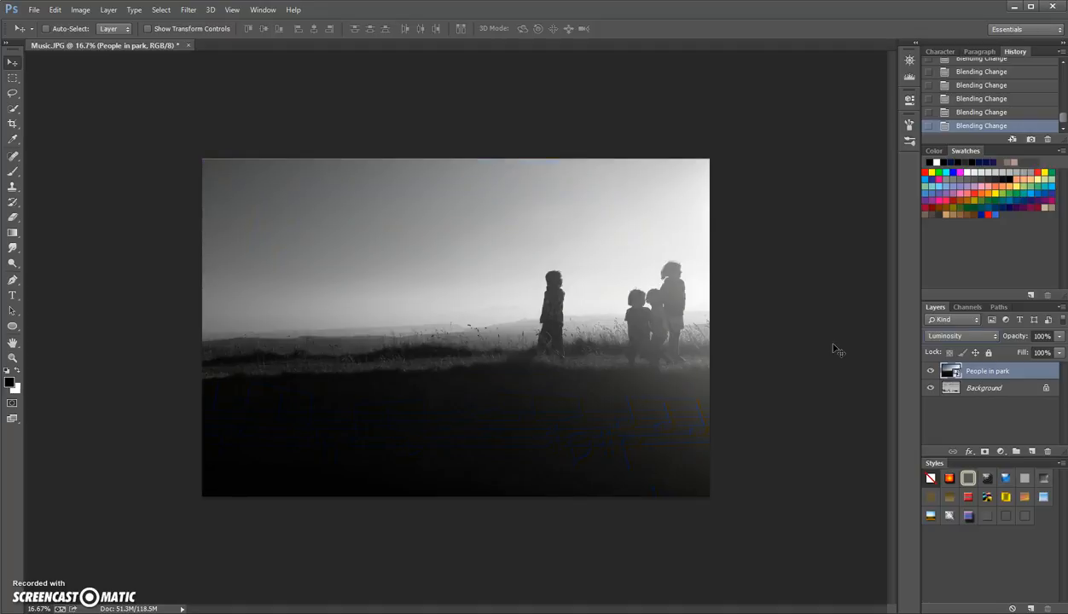
Cycle the People in park layer's blend mode backwards from Luminosity to Normal
key("shift+minus")
key("shift+minus")
key("shift+minus")
key("shift+minus")
key("shift+minus")
key("shift+minus")
key("shift+minus")
key("shift+minus")
key("shift+minus")
key("shift+minus")
key("shift+minus")
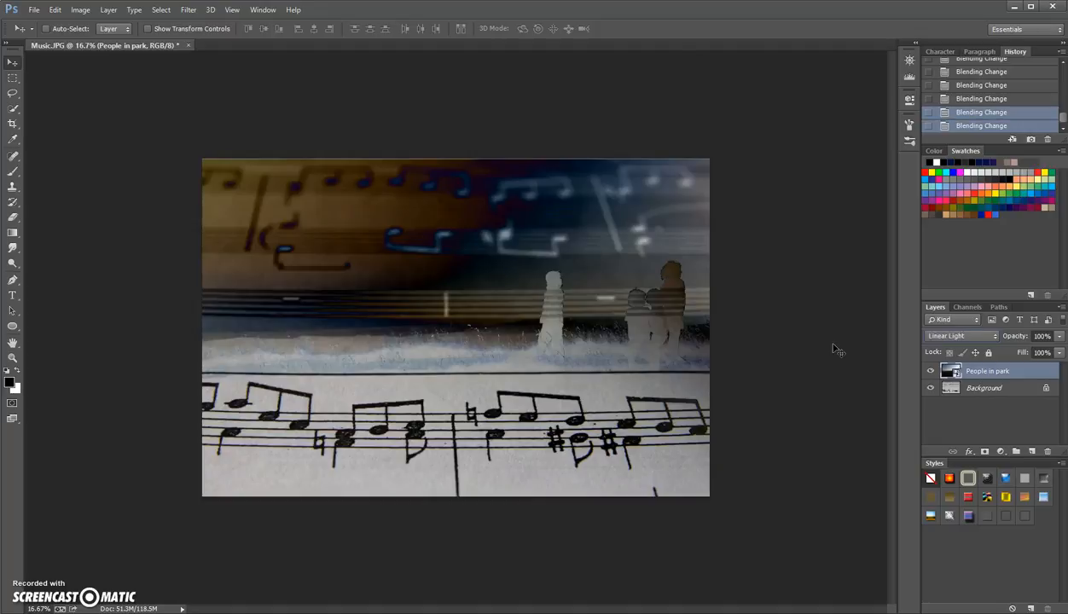
key("shift+minus")
key("shift+minus")
key("shift+minus")
key("shift+minus")
key("shift+minus")
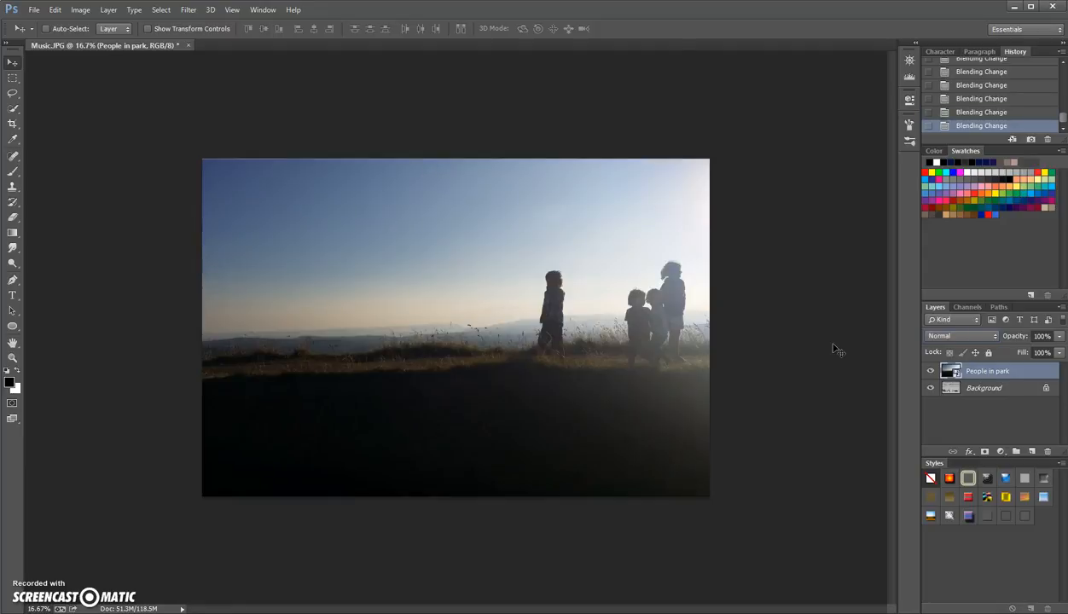
Set the People in park layer's blend mode to Multiply and add a layer mask to it
key("shift+plus")
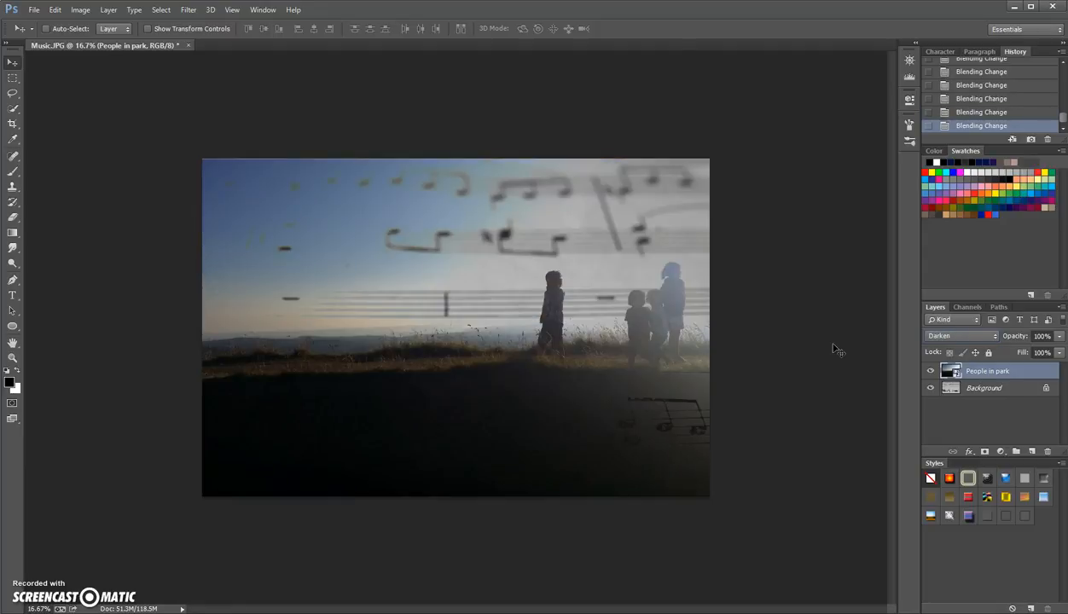
key("shift+plus")
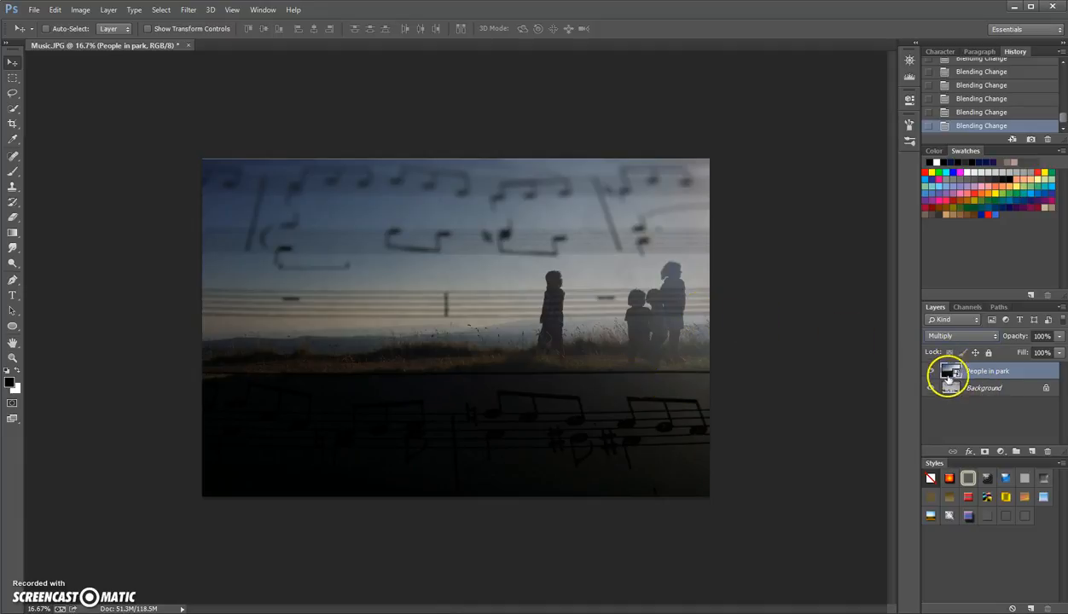
left_click(985, 452)
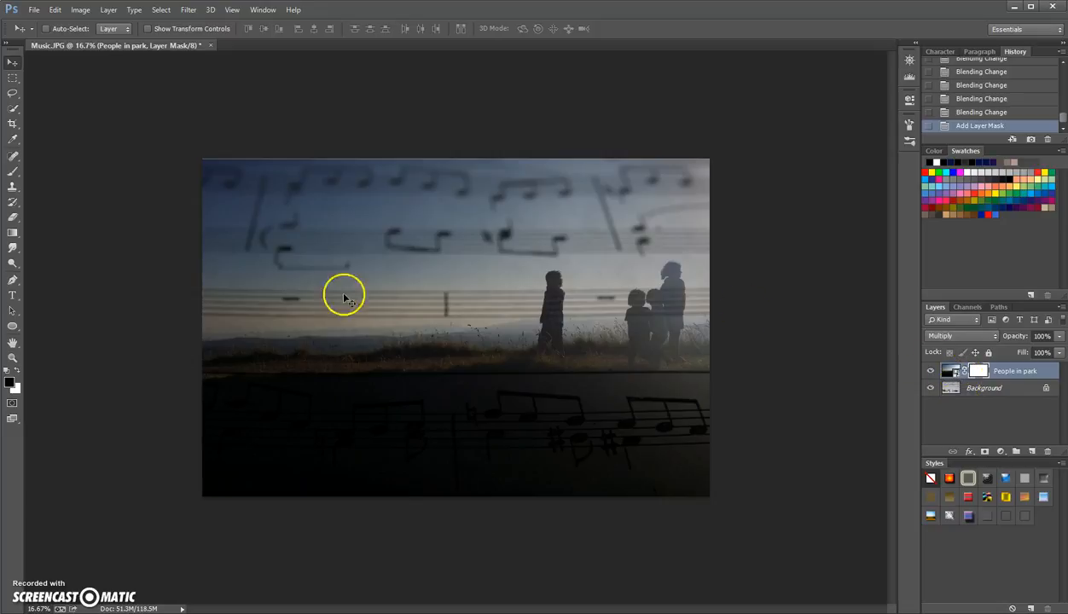
Draw a radial gradient with the Foreground to Background preset on the layer mask, from the photo's left edge across to its right edge
left_click(12, 235)
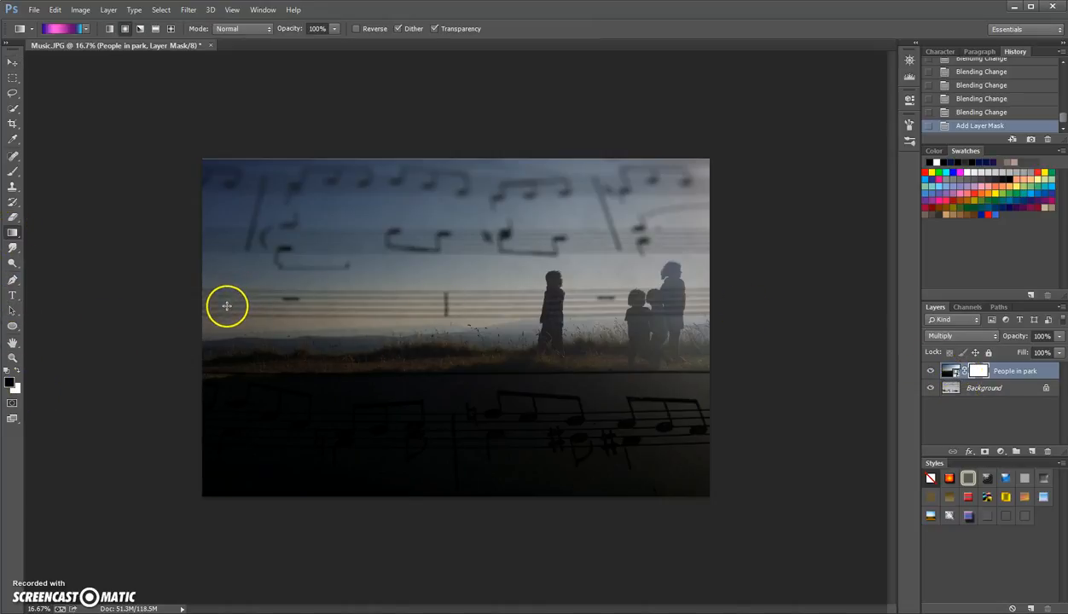
left_click(82, 29)
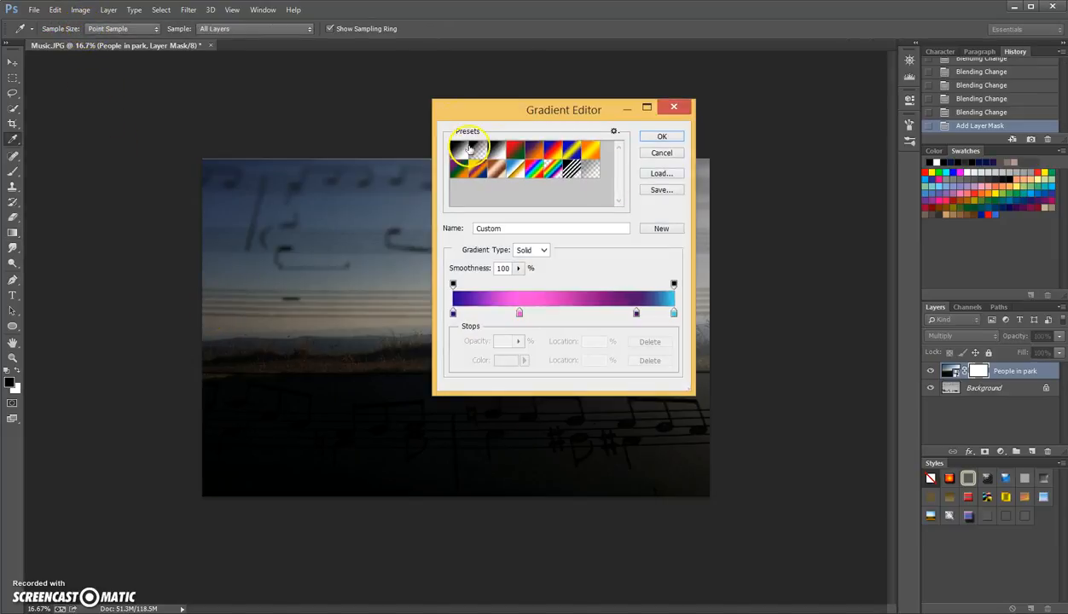
left_click(458, 152)
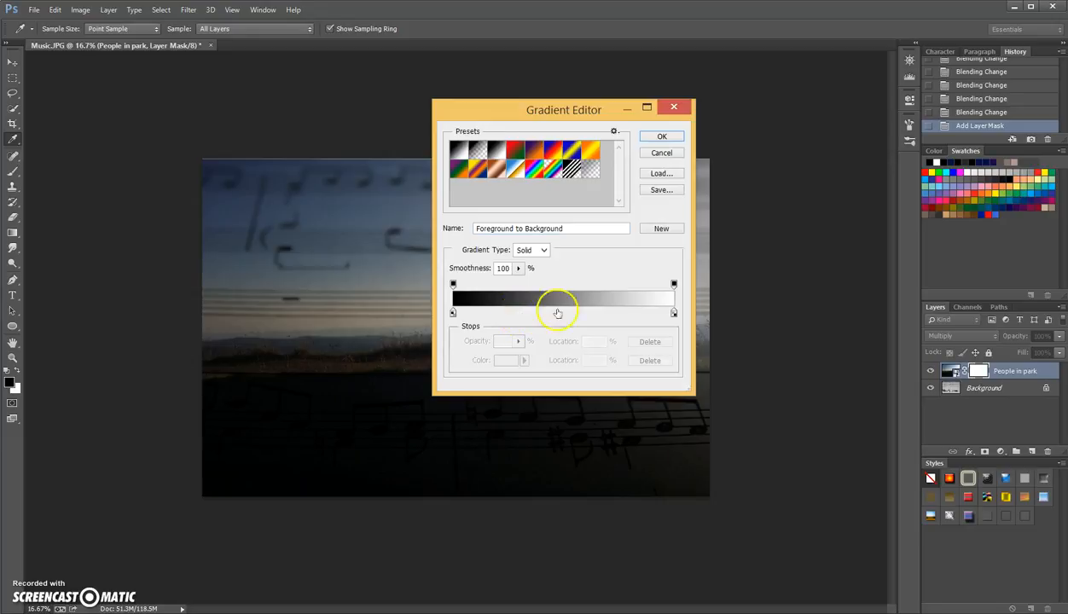
left_click(662, 138)
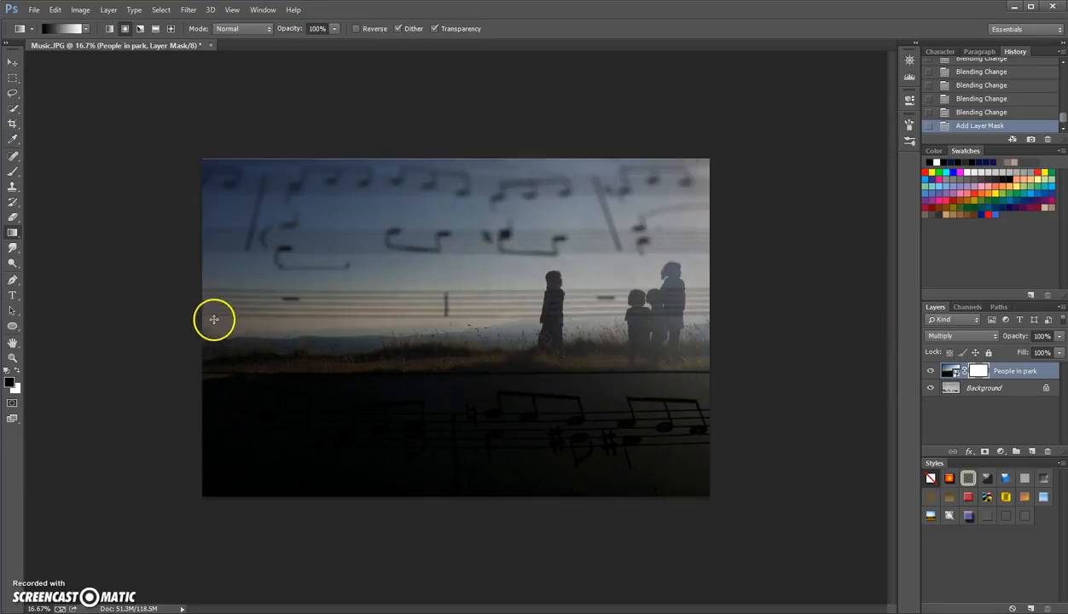
left_click_drag(225, 322, 710, 331)
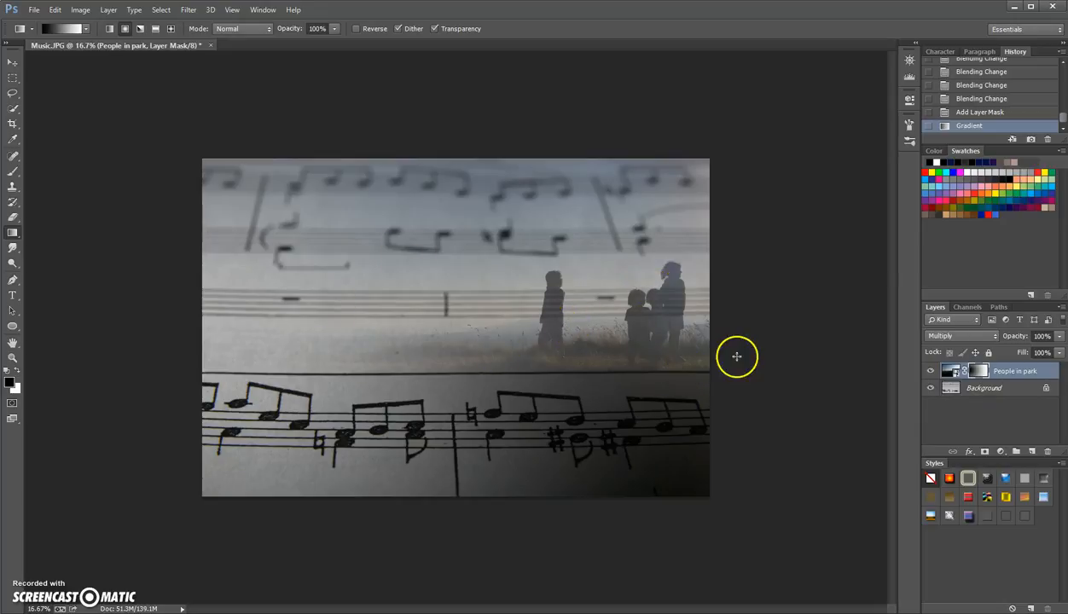
Duplicate the masked People in park layer, hiding the original and setting the copy's blend mode to Normal
left_click_drag(1011, 371, 1033, 451)
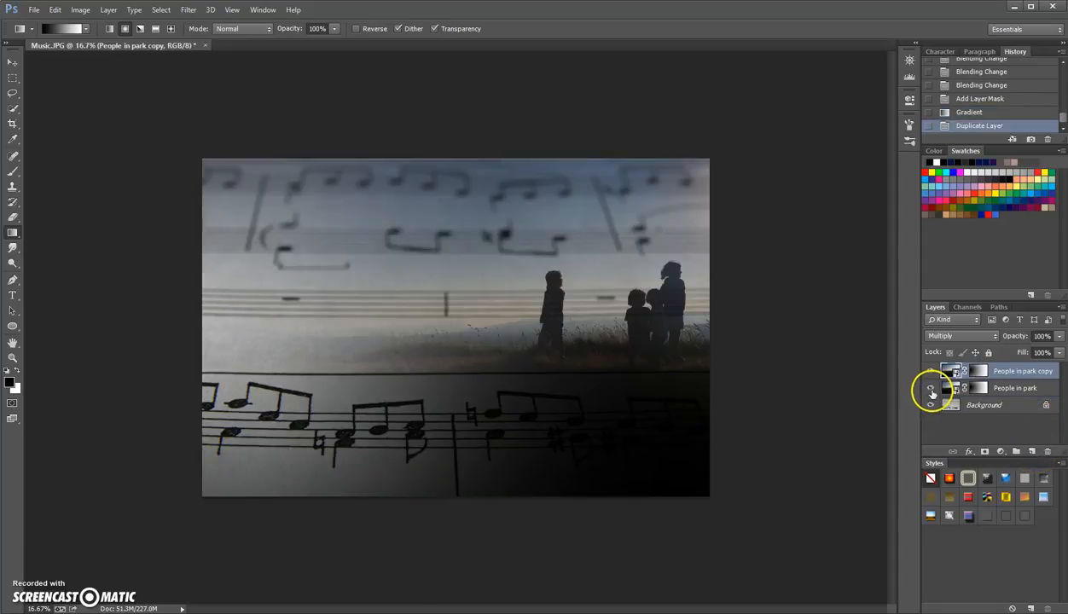
left_click(931, 389)
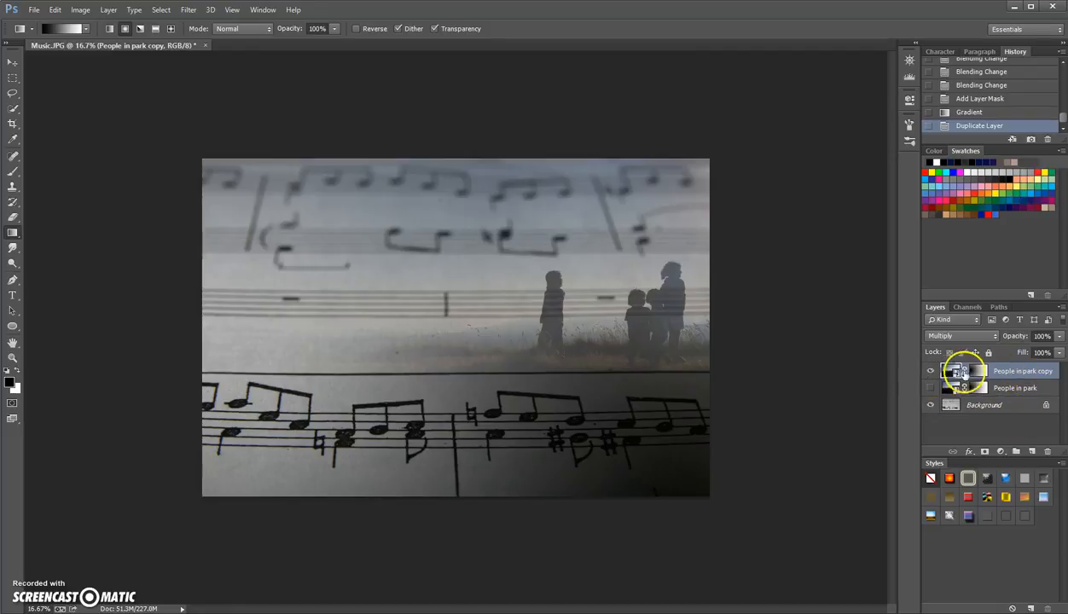
left_click(961, 336)
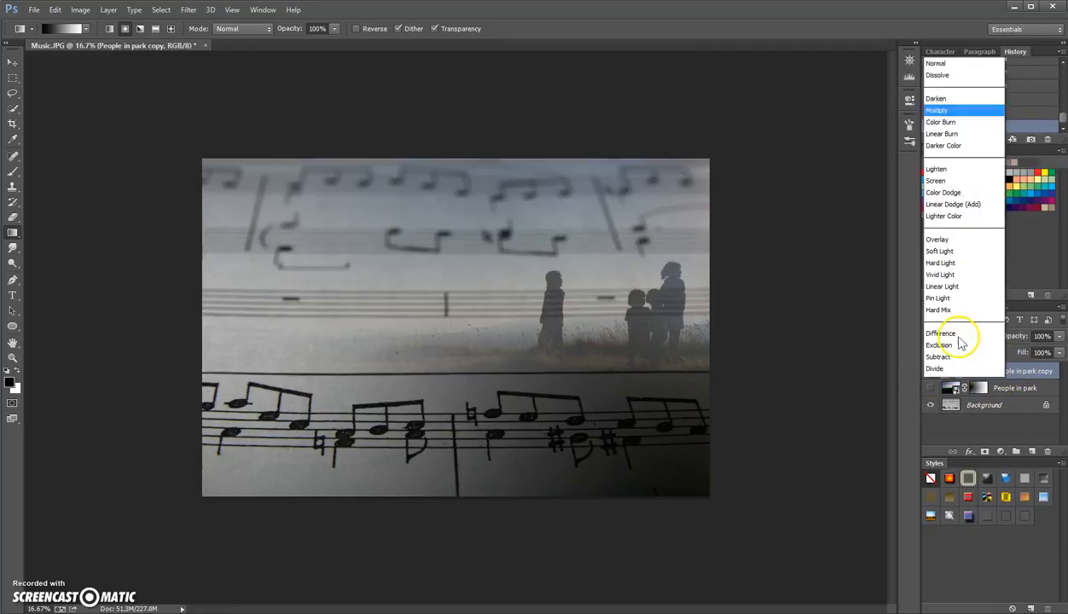
left_click(932, 7)
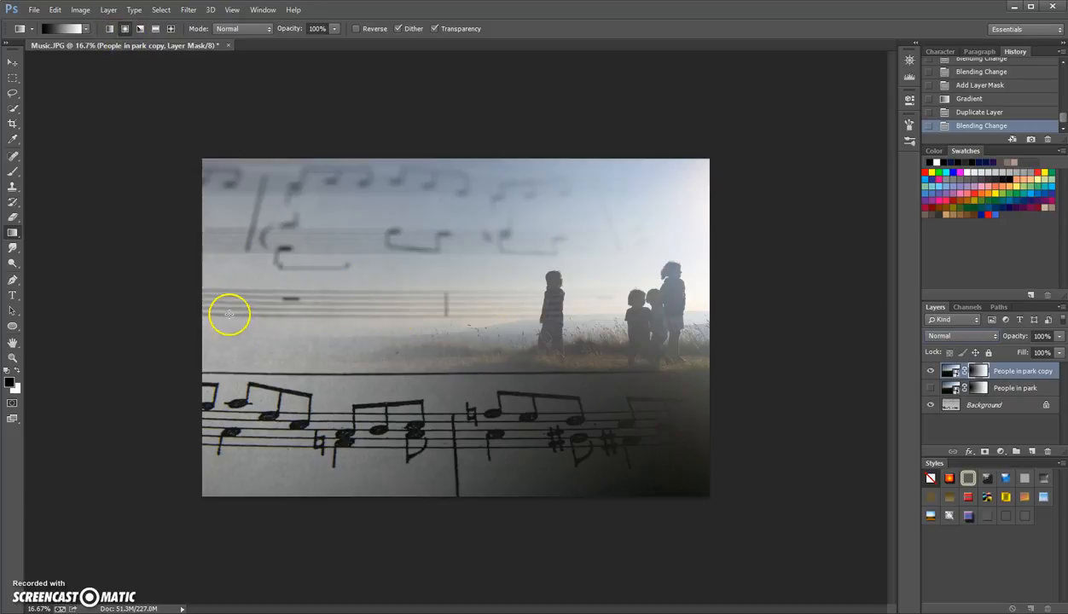
Redraw the copy's mask gradient with a short radial and a linear version, ending with a linear fade from the image's centre to the lone child
left_click_drag(212, 334, 414, 331)
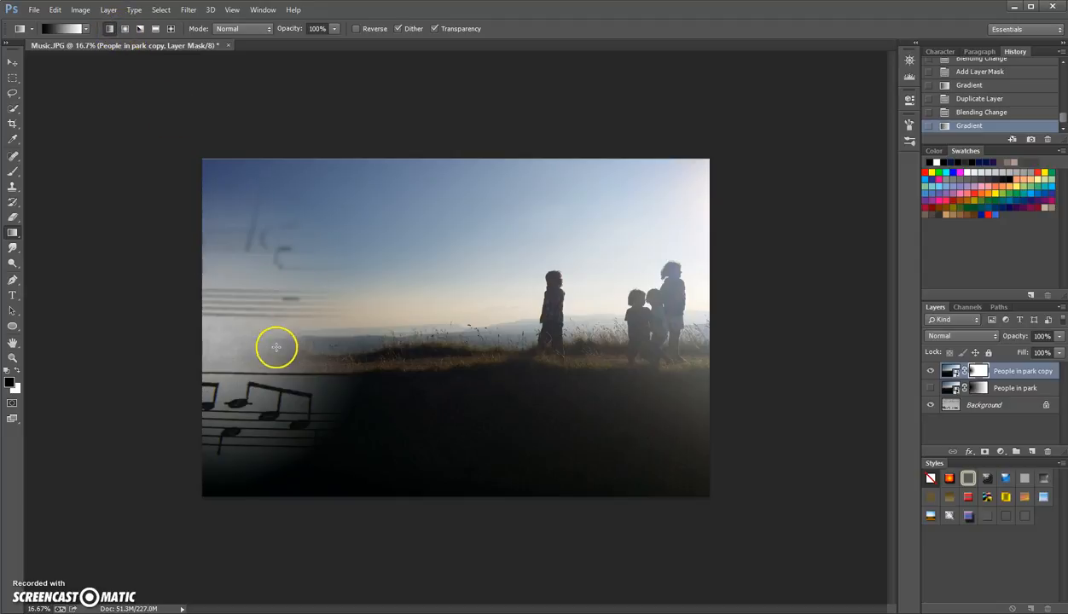
left_click_drag(207, 330, 436, 333)
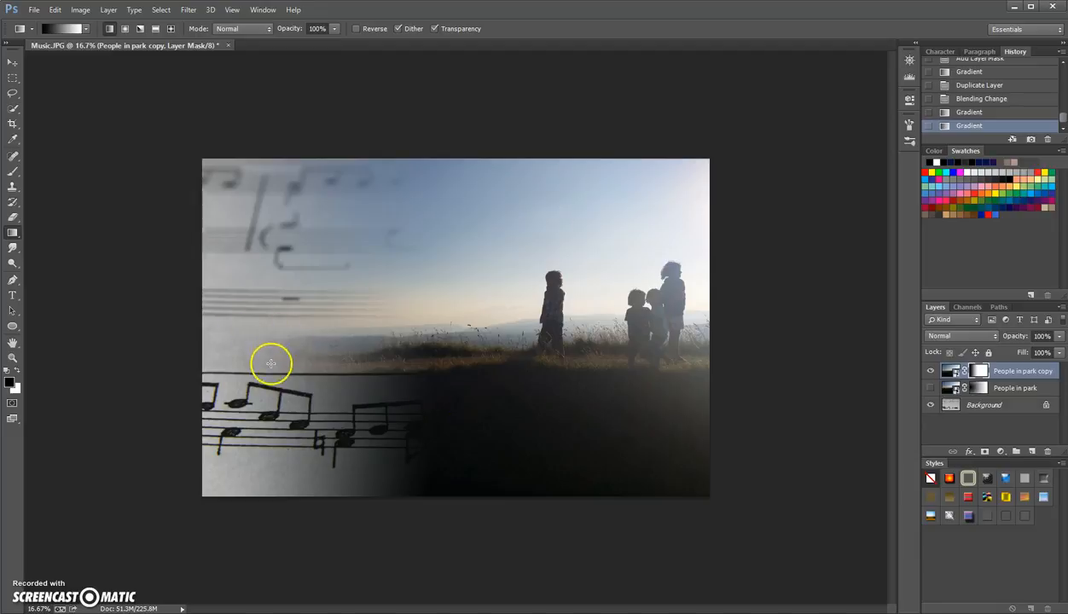
left_click_drag(452, 324, 570, 334)
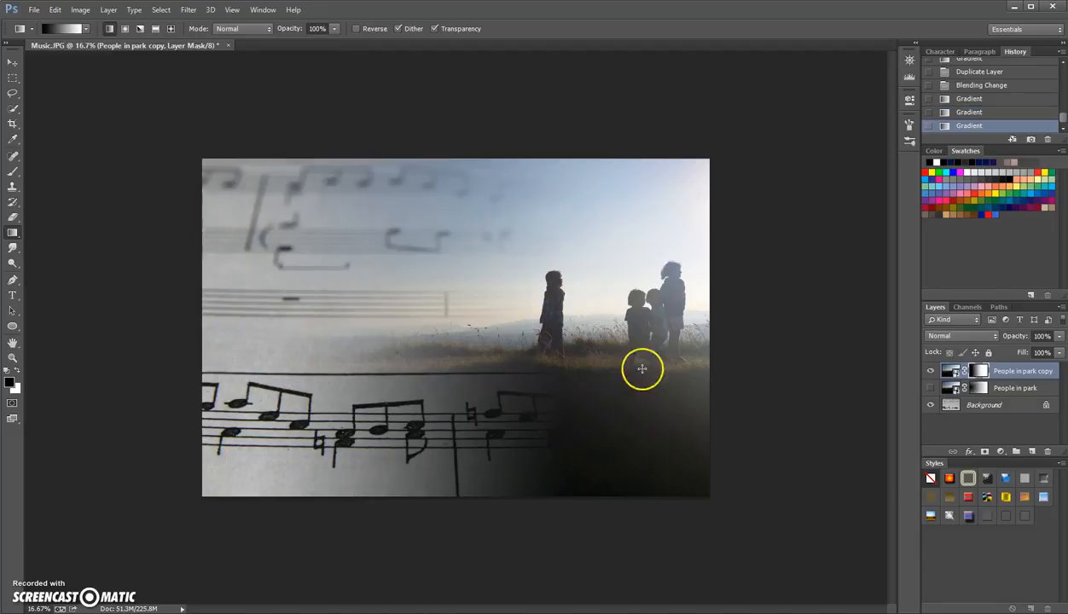